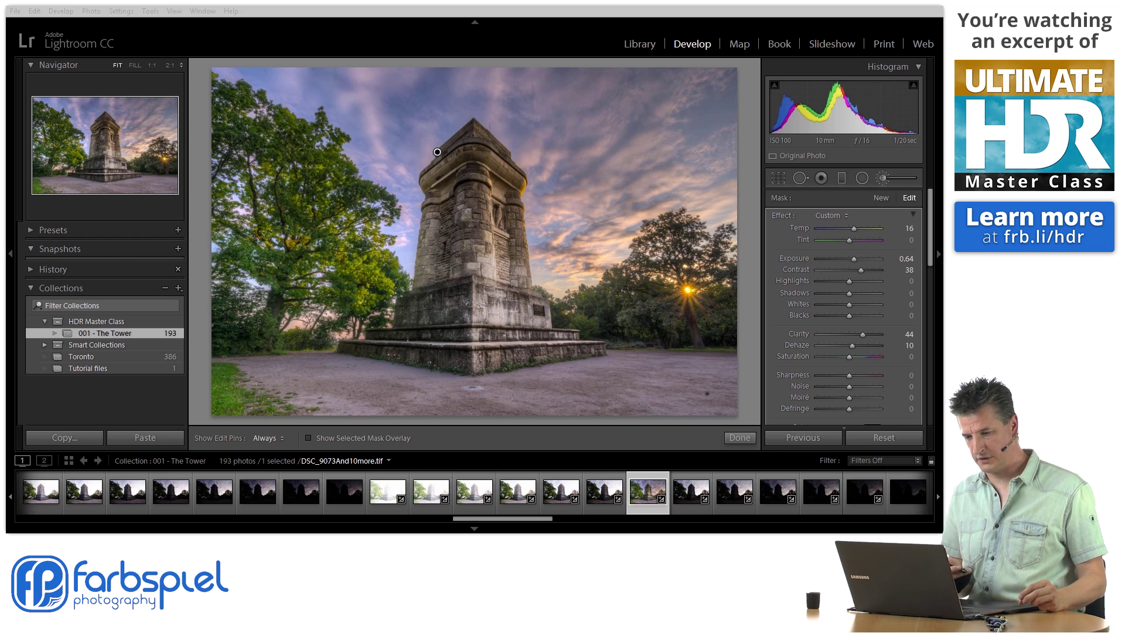
# - Finish editing the existing brush mask, start a new Adjustment Brush mask and set the brush size to 15.0
pyautogui.click(740, 438)
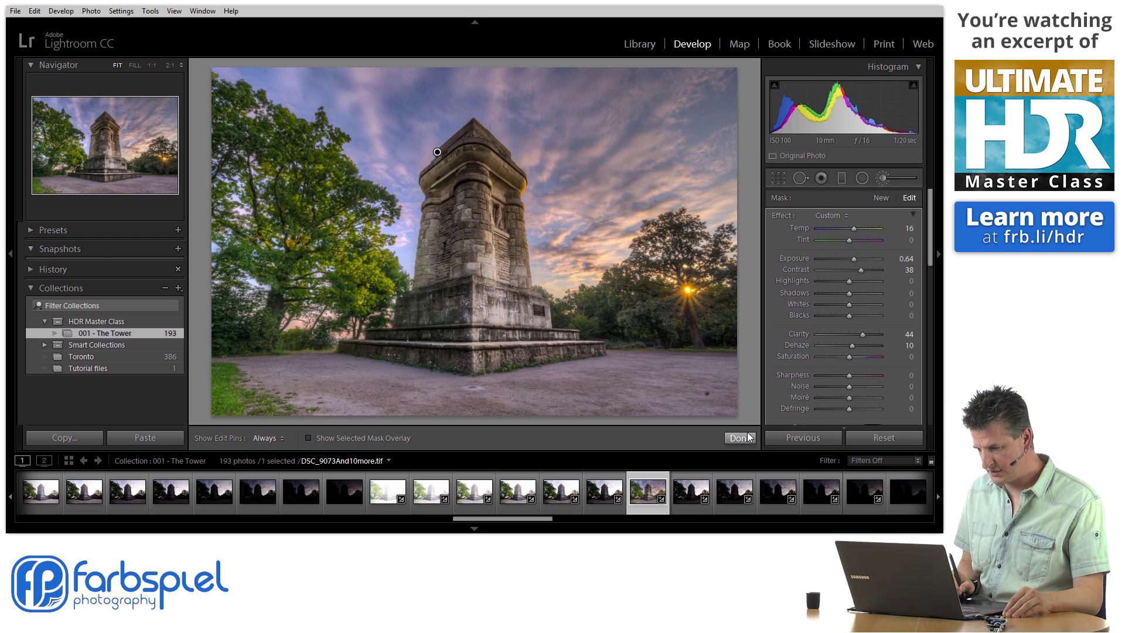
pyautogui.click(883, 179)
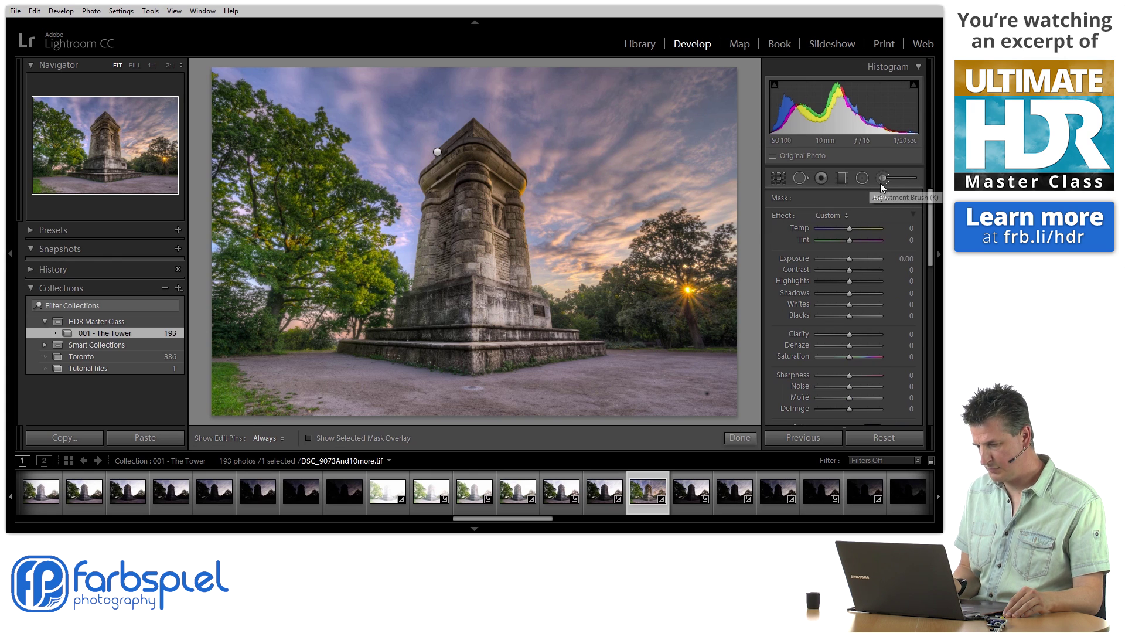
pyautogui.click(881, 198)
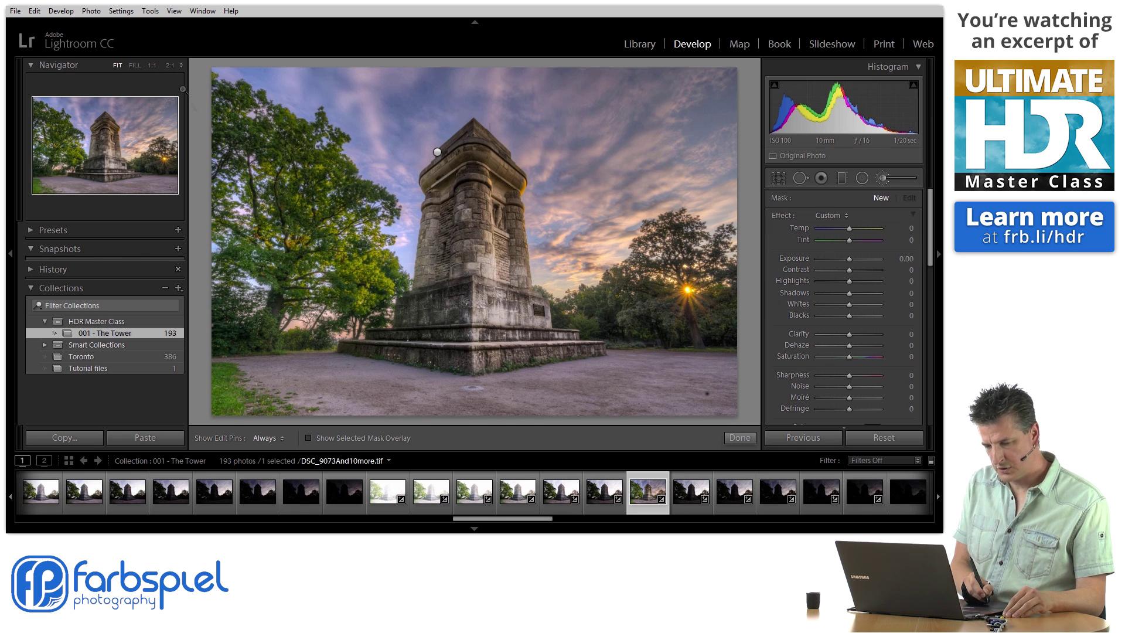
pyautogui.moveTo(929, 228); pyautogui.dragTo(930, 283)
pyautogui.moveTo(820, 273); pyautogui.dragTo(828, 275)
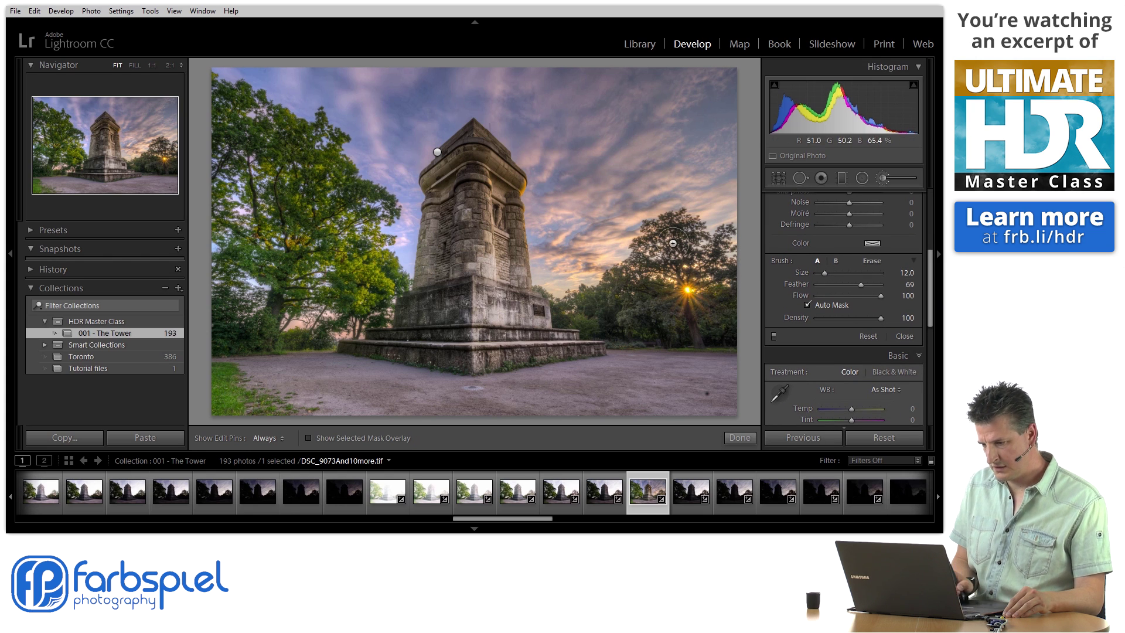
pyautogui.moveTo(824, 272); pyautogui.dragTo(828, 272)
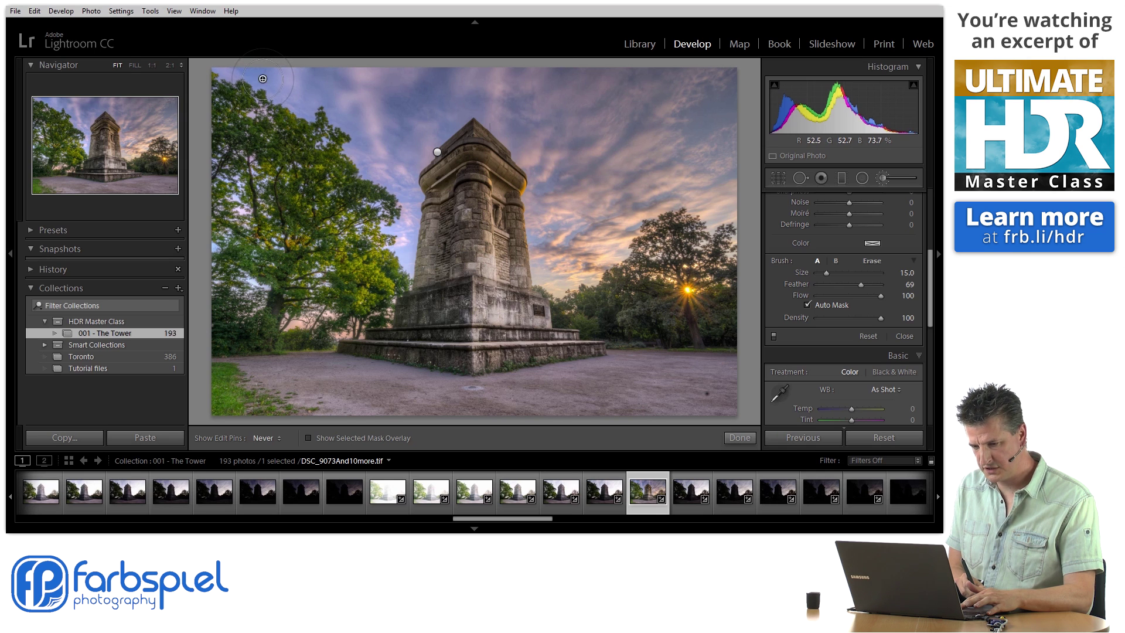
# - Show the selected mask overlay and brush the sky along the edges of the trees and tower with Auto Mask on
pyautogui.click(309, 437)
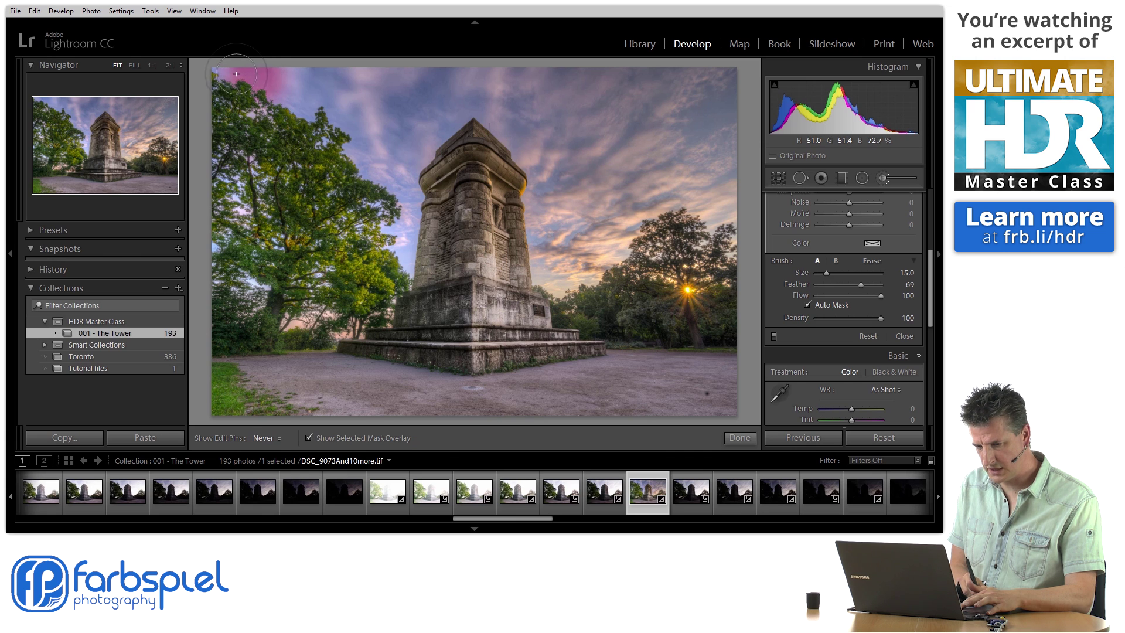
pyautogui.moveTo(267, 81)
pyautogui.mouseDown()
pyautogui.moveTo(310, 106)
pyautogui.moveTo(331, 95)
pyautogui.moveTo(352, 114)
pyautogui.moveTo(369, 143)
pyautogui.moveTo(359, 149)
pyautogui.moveTo(402, 185)
pyautogui.moveTo(401, 229)
pyautogui.mouseUp()
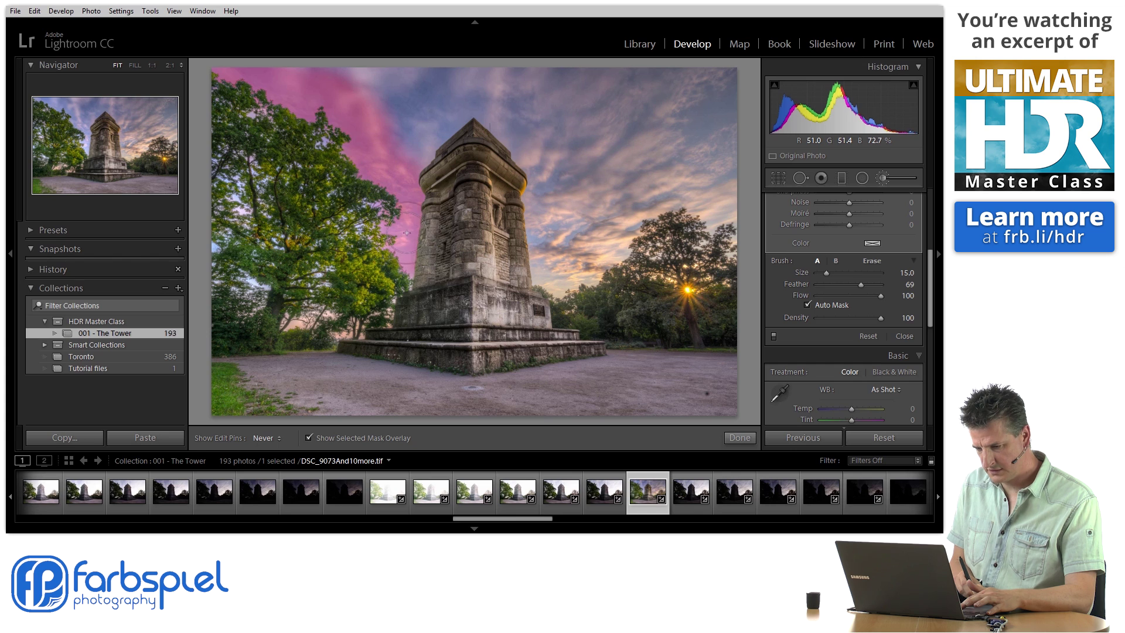
pyautogui.moveTo(420, 140)
pyautogui.mouseDown()
pyautogui.moveTo(433, 127)
pyautogui.moveTo(511, 136)
pyautogui.moveTo(536, 170)
pyautogui.moveTo(545, 220)
pyautogui.moveTo(532, 205)
pyautogui.moveTo(550, 276)
pyautogui.moveTo(544, 255)
pyautogui.moveTo(588, 263)
pyautogui.moveTo(620, 250)
pyautogui.moveTo(629, 224)
pyautogui.moveTo(698, 193)
pyautogui.moveTo(717, 220)
pyautogui.mouseUp()
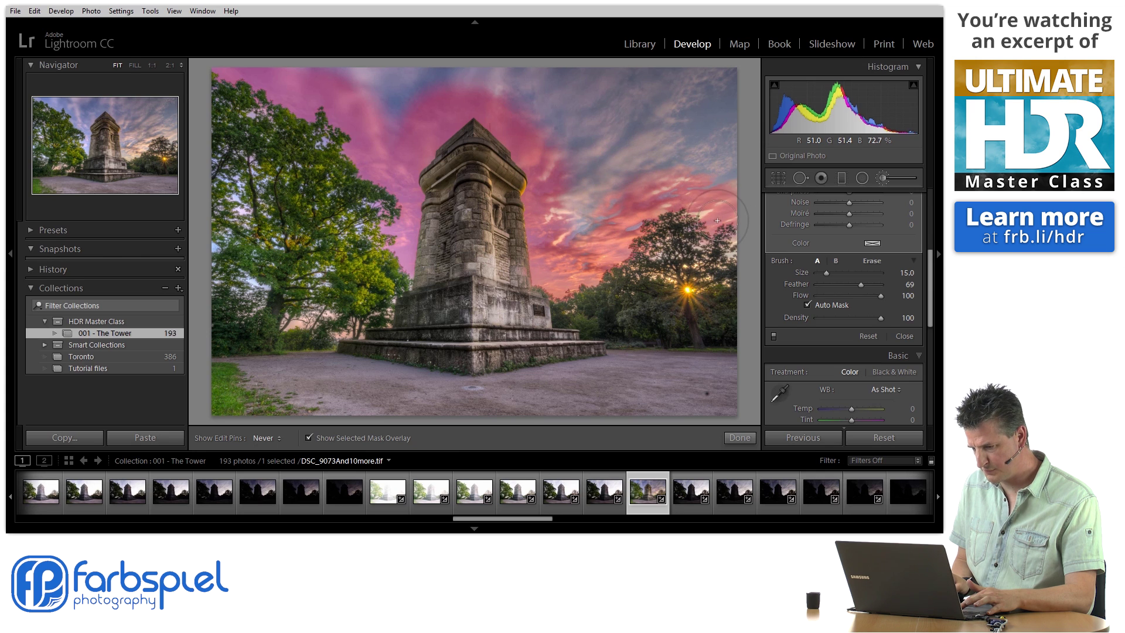
pyautogui.press('h')
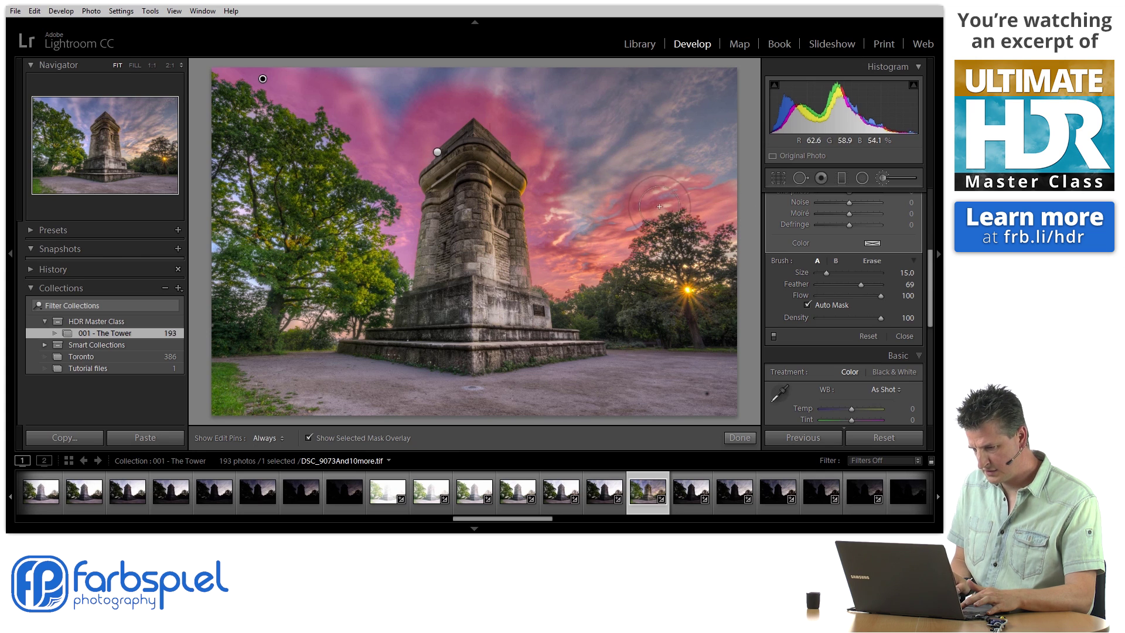
pyautogui.press('h')
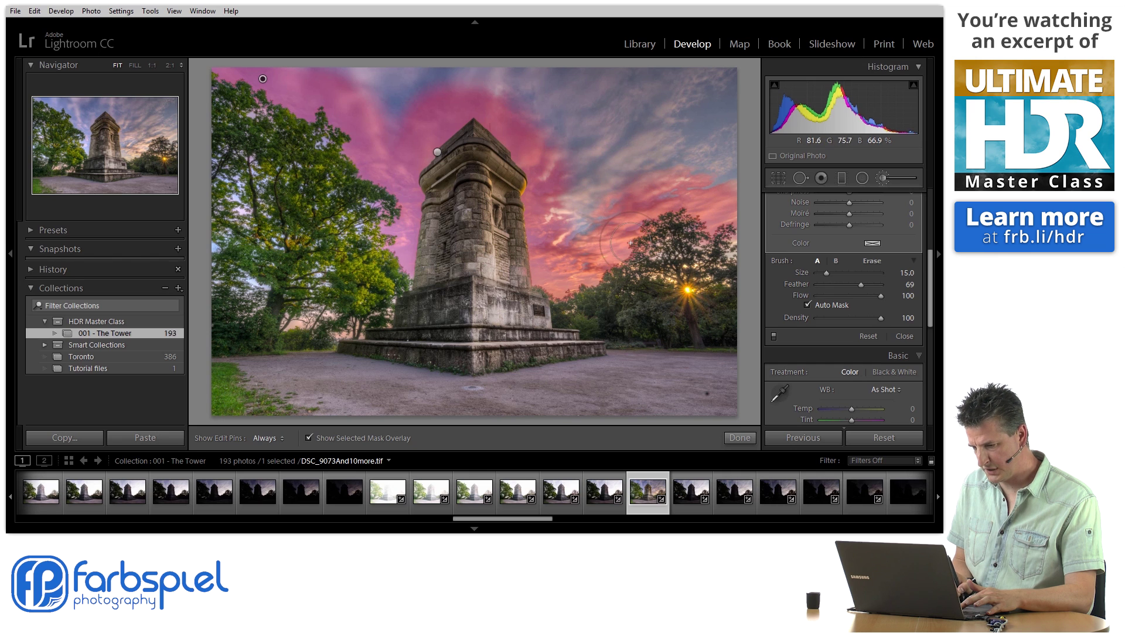
pyautogui.press('h')
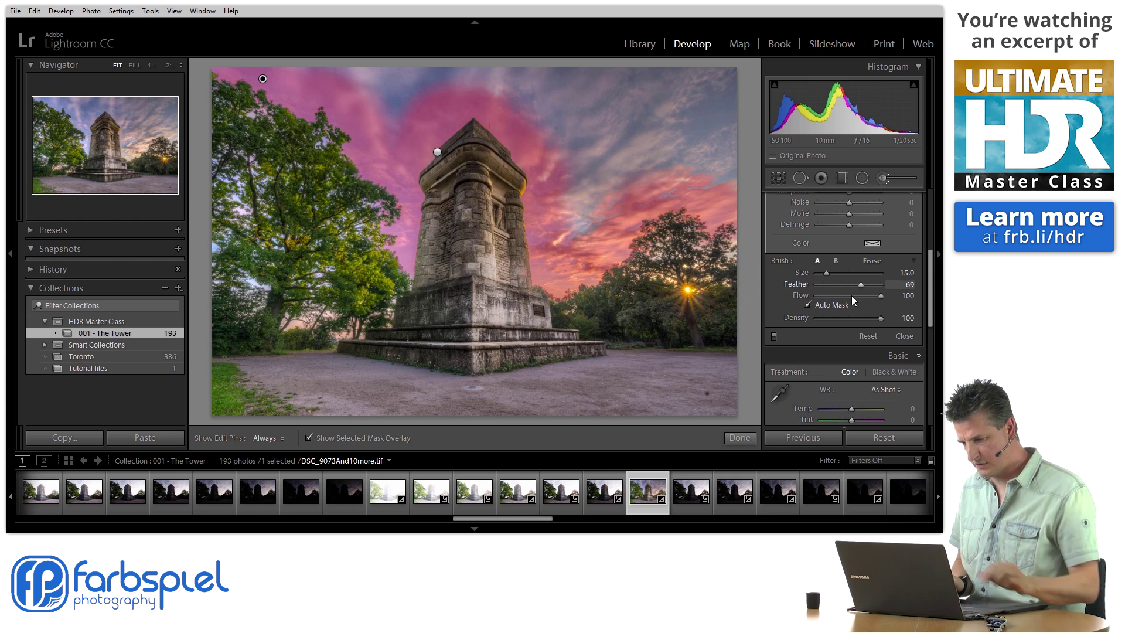
# - Turn off Auto Mask and fill in the rest of the open sky with the brush
pyautogui.click(808, 304)
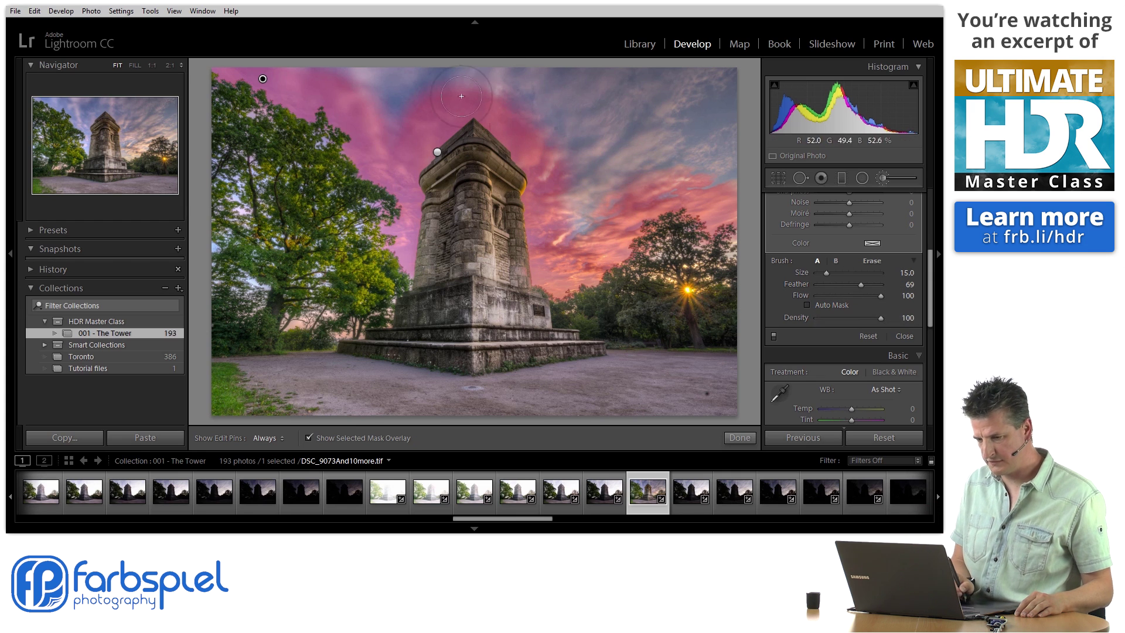
pyautogui.press('h')
pyautogui.moveTo(383, 89); pyautogui.dragTo(353, 75)
pyautogui.moveTo(396, 118)
pyautogui.mouseDown()
pyautogui.moveTo(508, 78)
pyautogui.moveTo(566, 123)
pyautogui.moveTo(554, 120)
pyautogui.moveTo(581, 221)
pyautogui.mouseUp()
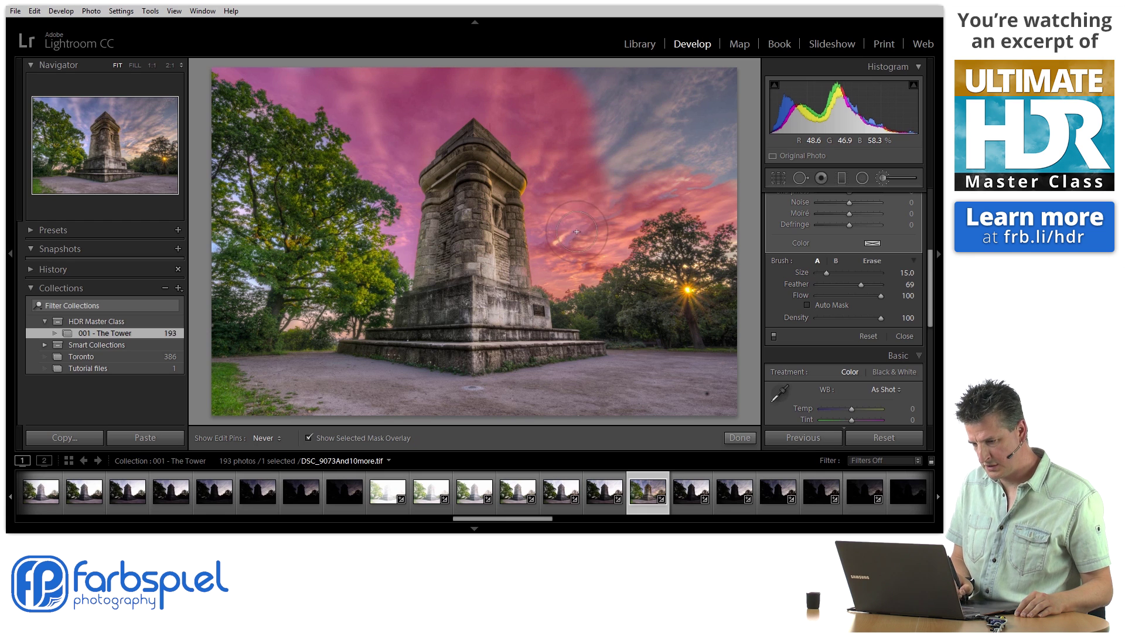
pyautogui.moveTo(653, 172)
pyautogui.mouseDown()
pyautogui.moveTo(683, 160)
pyautogui.moveTo(681, 173)
pyautogui.moveTo(718, 167)
pyautogui.moveTo(735, 118)
pyautogui.moveTo(722, 79)
pyautogui.moveTo(607, 82)
pyautogui.moveTo(612, 147)
pyautogui.moveTo(690, 114)
pyautogui.mouseUp()
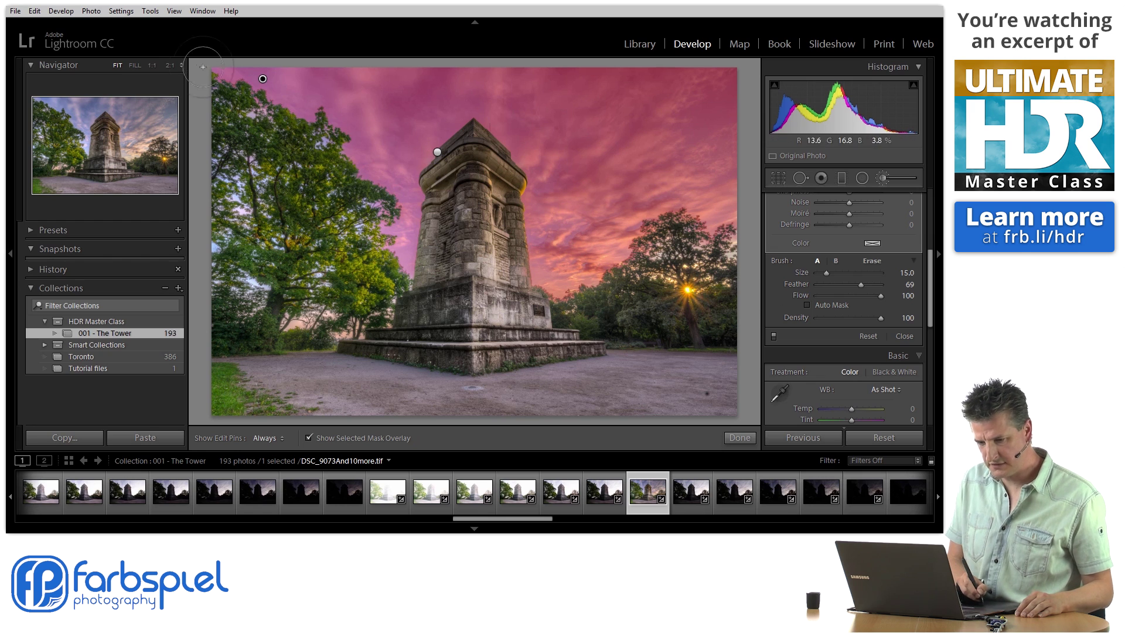
# - View the left tree at 1:2, enlarge the brush to size 34.9 and turn Auto Mask back on
pyautogui.click(151, 65)
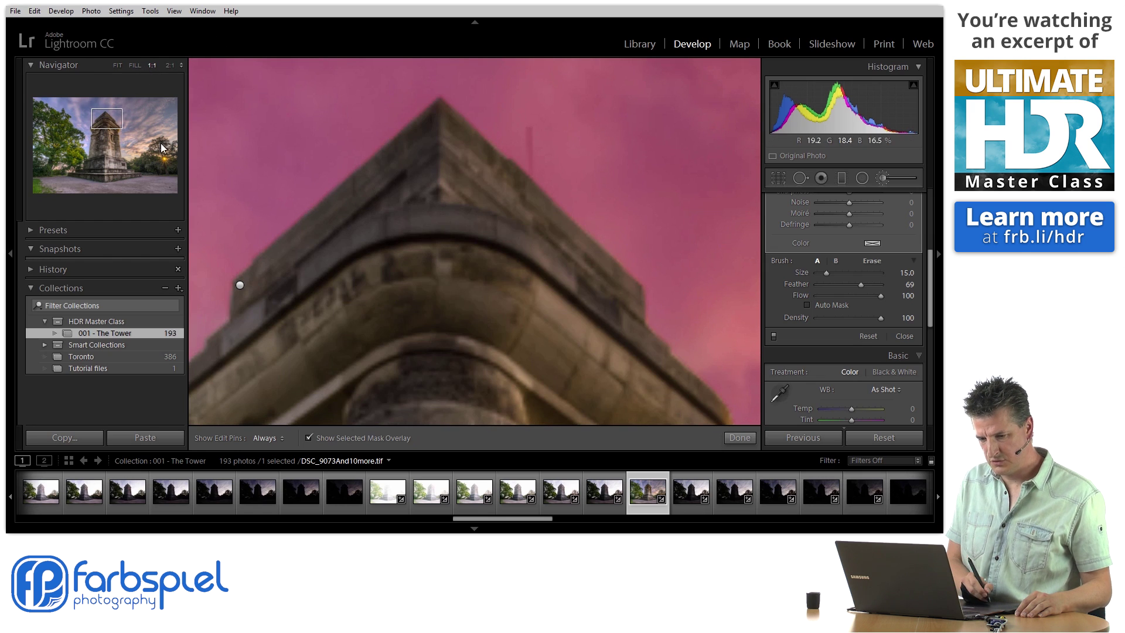
pyautogui.moveTo(107, 118); pyautogui.dragTo(54, 116)
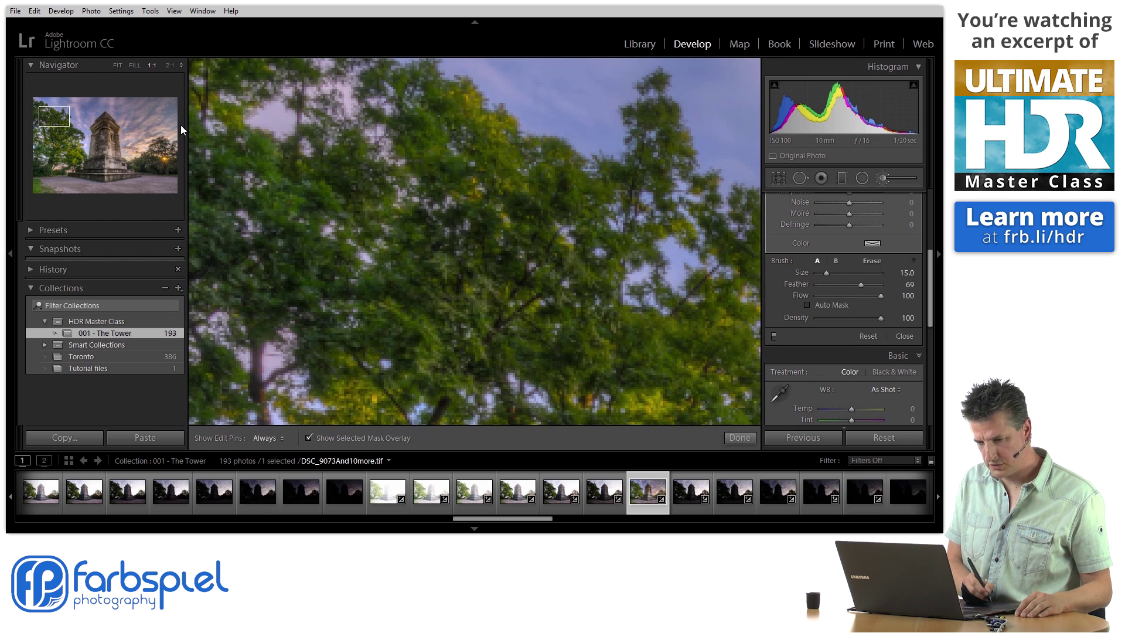
pyautogui.moveTo(391, 171); pyautogui.dragTo(557, 234)
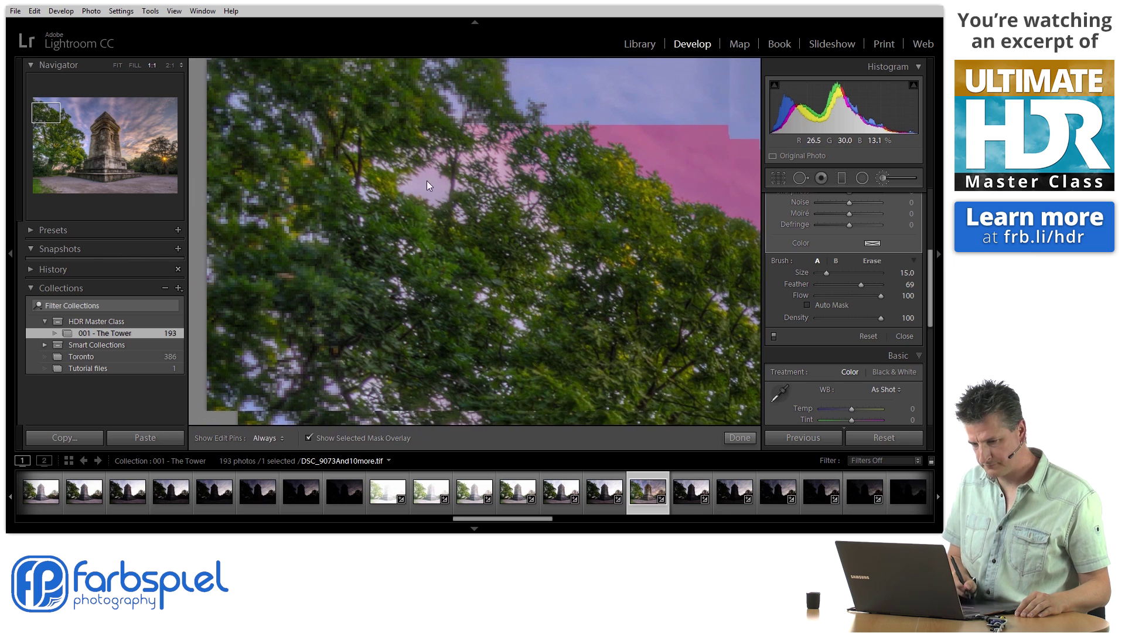
pyautogui.click(181, 65)
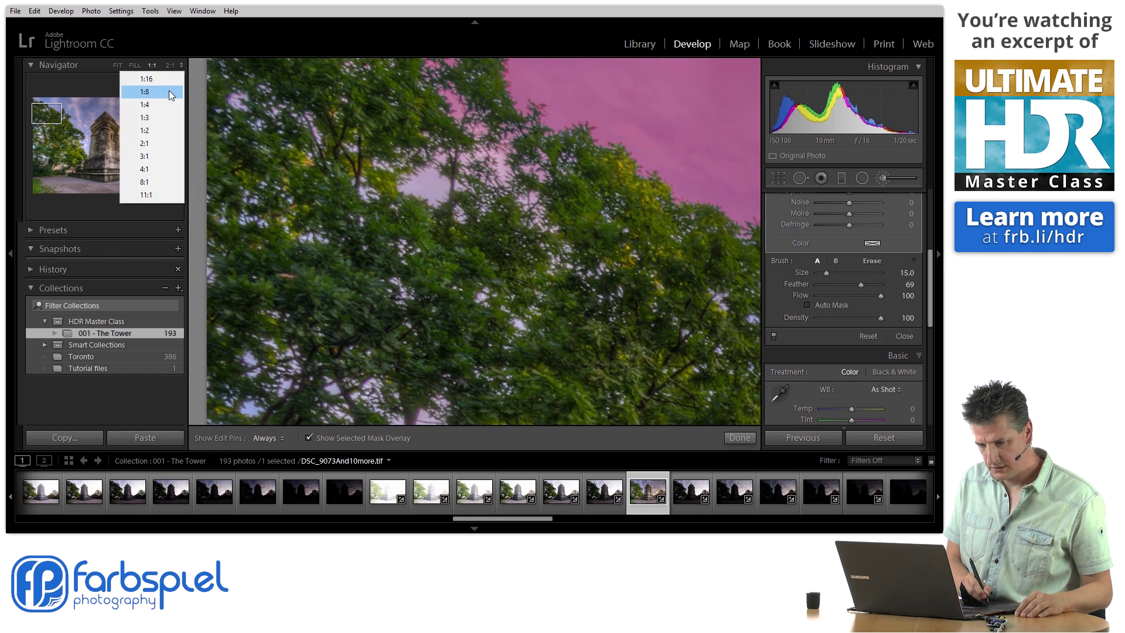
pyautogui.click(160, 130)
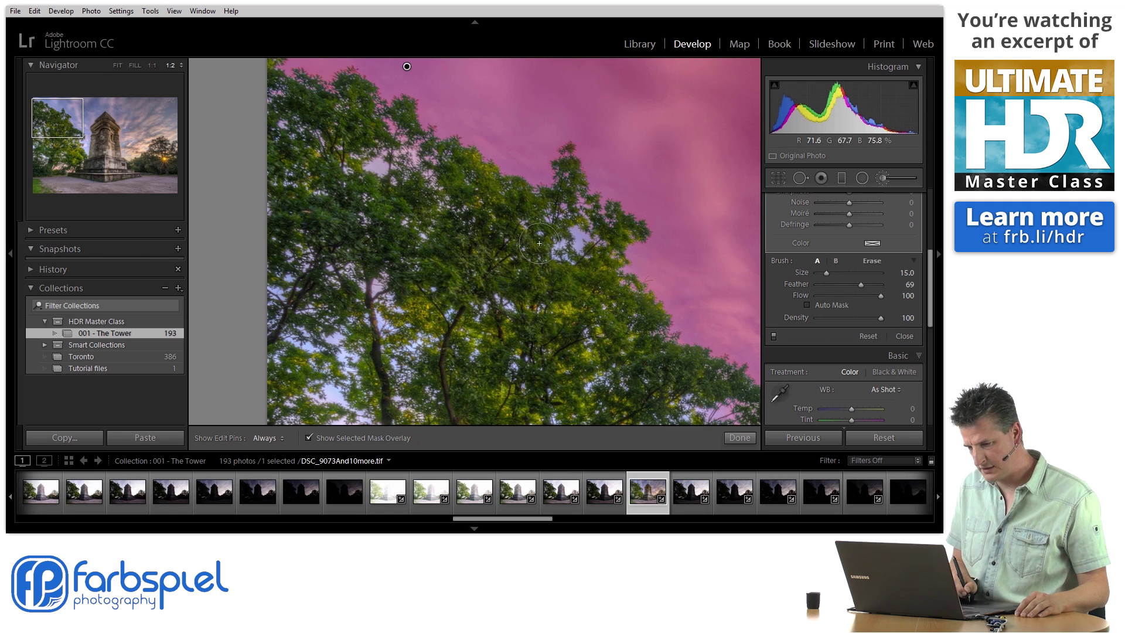
pyautogui.moveTo(828, 275); pyautogui.dragTo(835, 273)
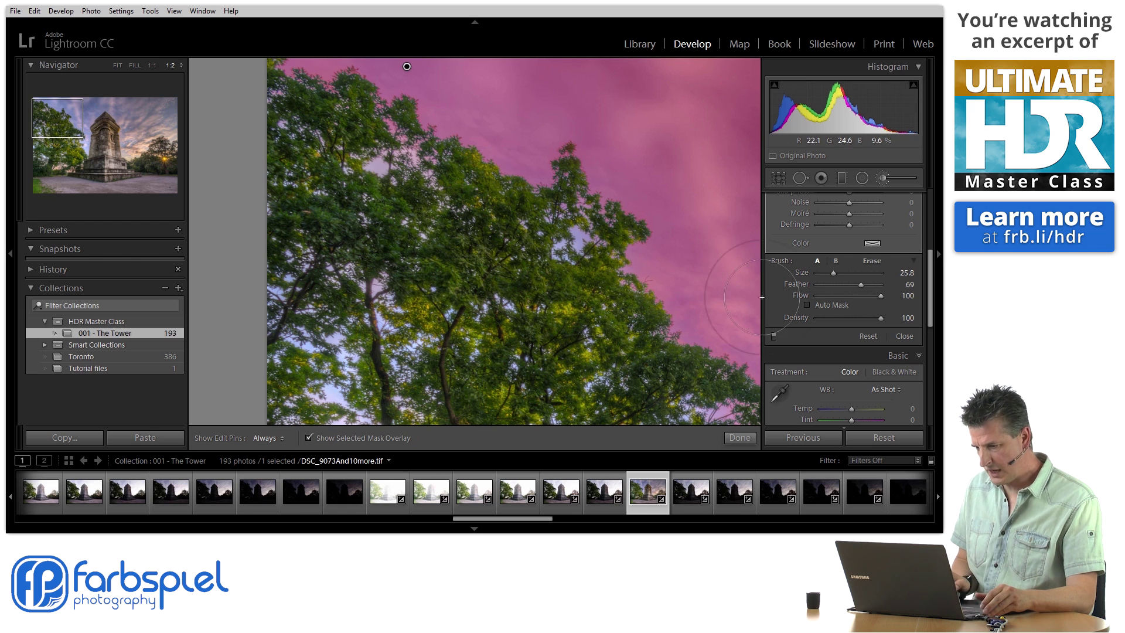
pyautogui.moveTo(841, 275); pyautogui.dragTo(839, 273)
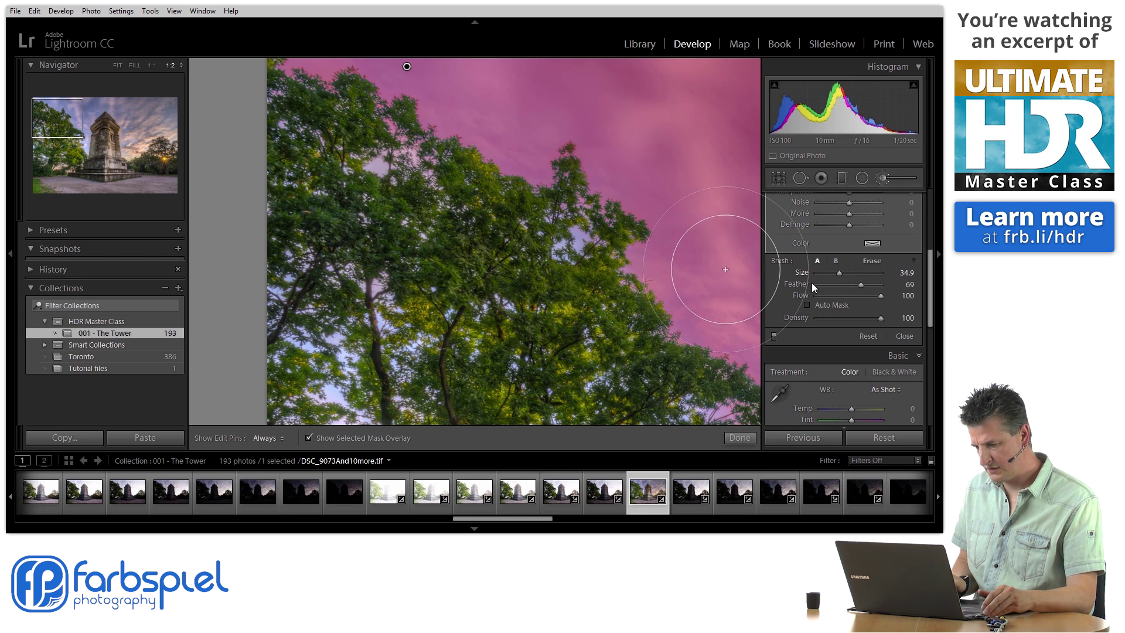
pyautogui.click(807, 304)
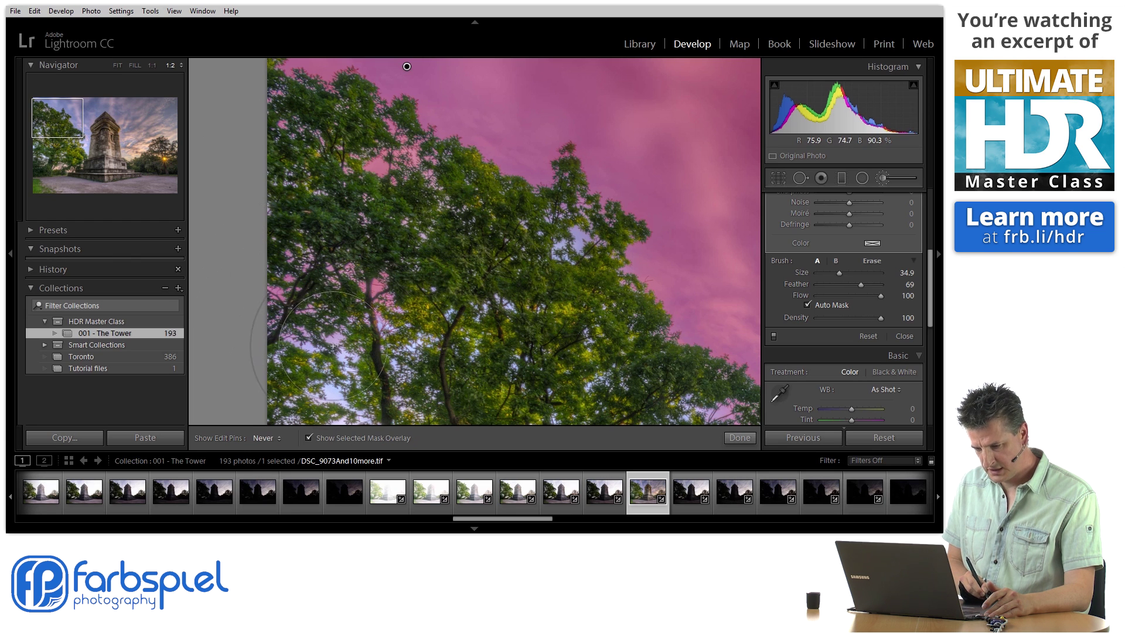
# - Brush the sky patches showing through the branches of the large left tree into the mask, undoing the last action
pyautogui.moveTo(396, 342); pyautogui.dragTo(397, 205)
pyautogui.press('h')
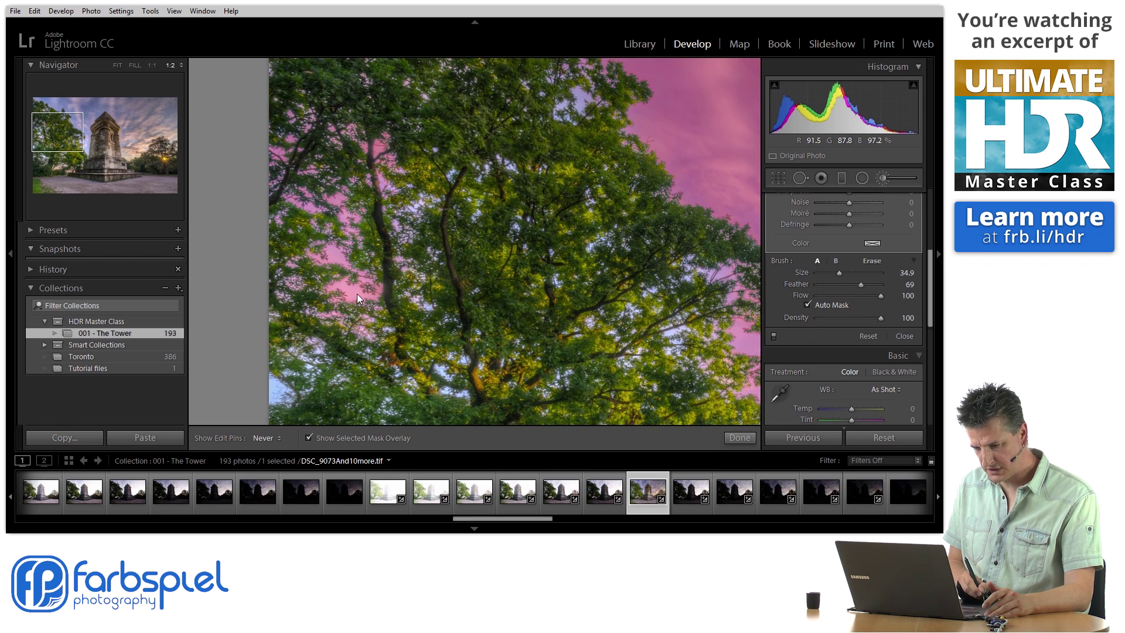
pyautogui.moveTo(352, 317); pyautogui.dragTo(419, 232)
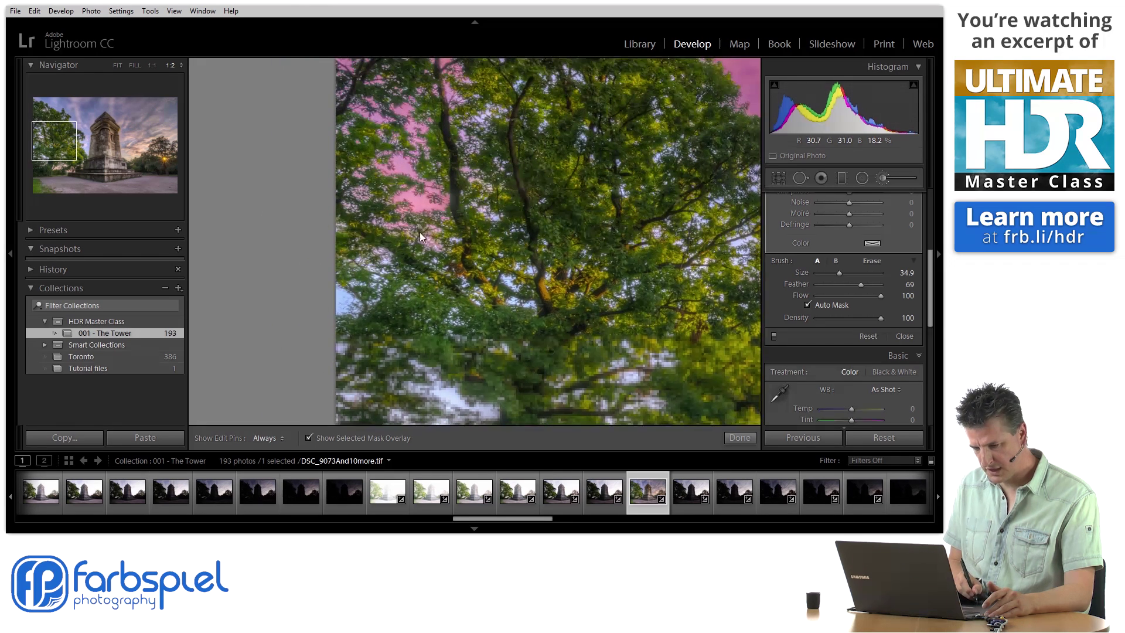
pyautogui.click(341, 297)
pyautogui.click(466, 398)
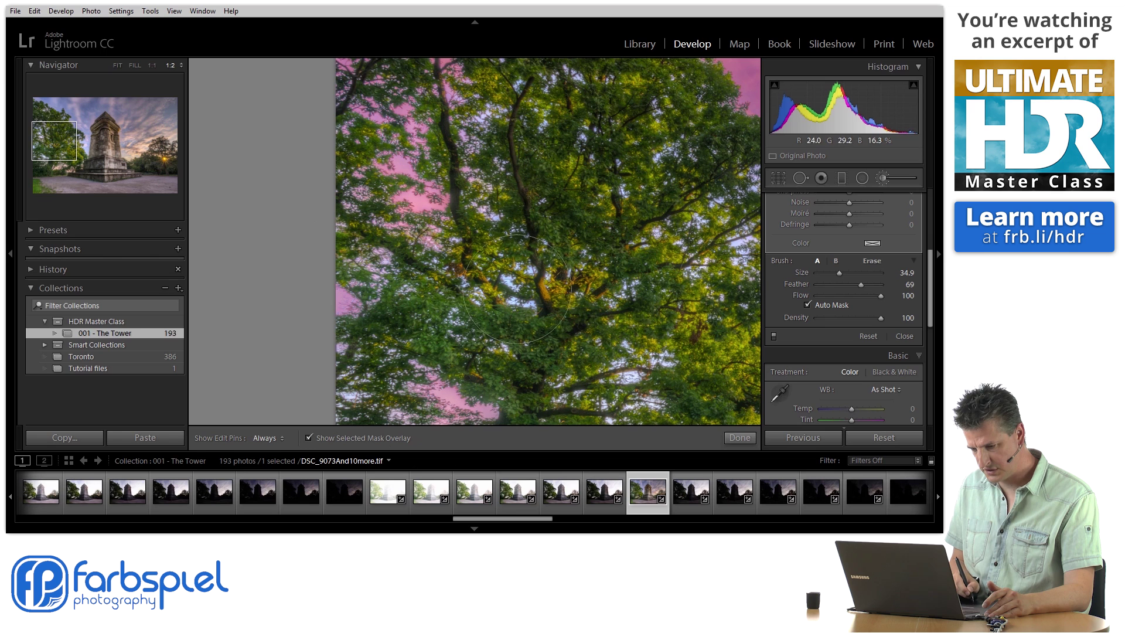
pyautogui.click(511, 283)
pyautogui.moveTo(631, 374); pyautogui.dragTo(666, 362)
pyautogui.moveTo(528, 323); pyautogui.dragTo(323, 321)
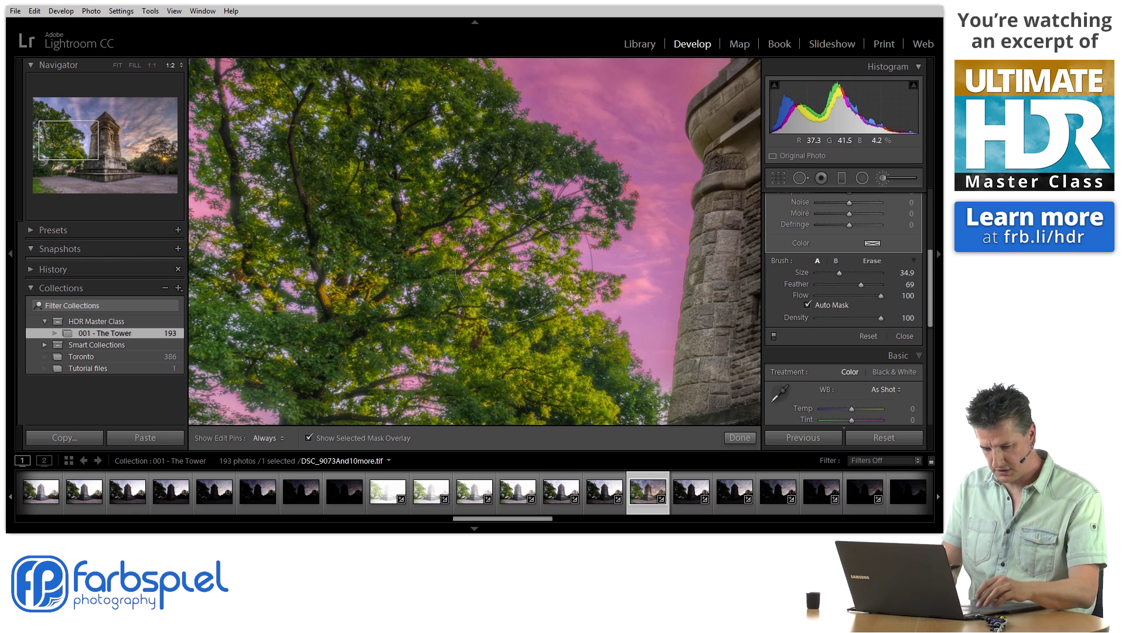
pyautogui.hotkey('ctrl', 'z')
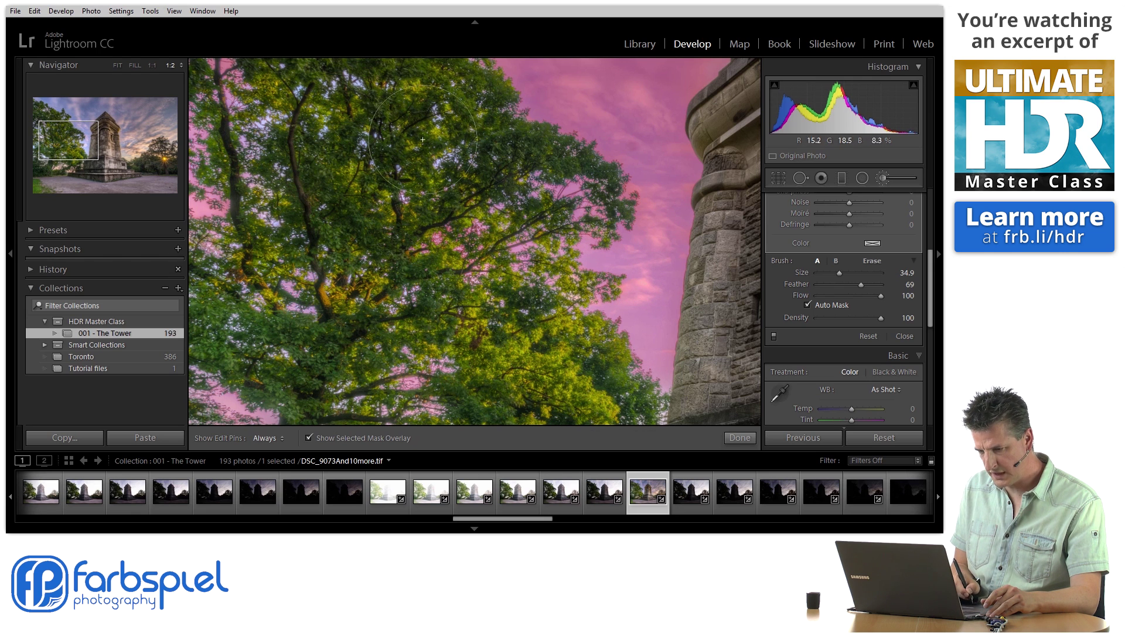
# - Add the sky near the horizon beneath the left tree and beside the tower base to the mask
pyautogui.moveTo(512, 218); pyautogui.dragTo(513, 11)
pyautogui.press('h')
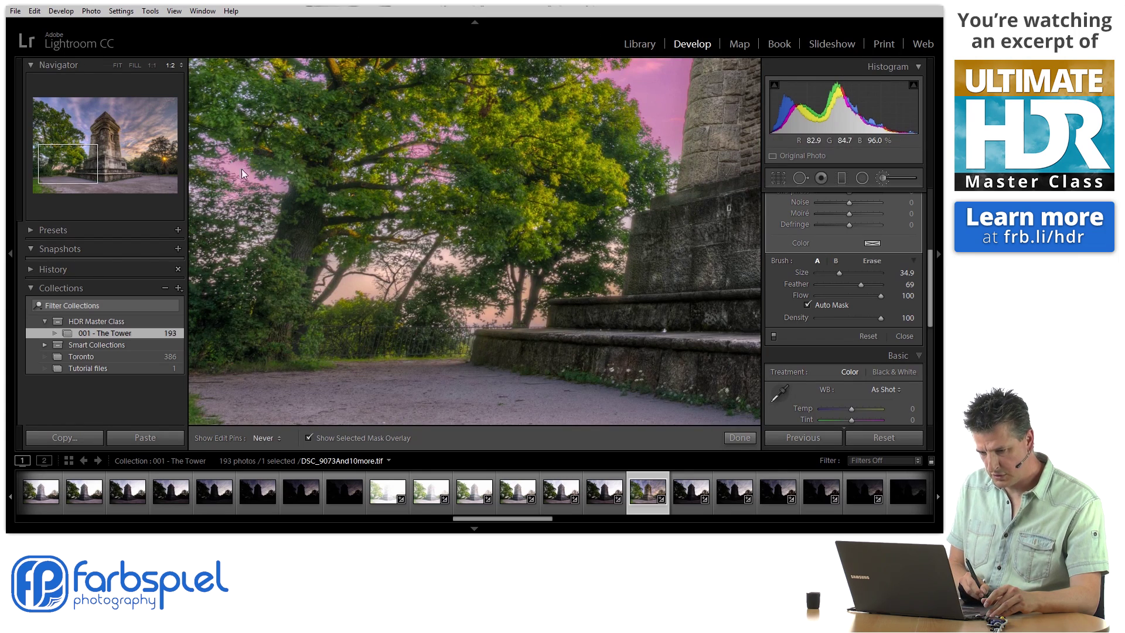
pyautogui.click(357, 273)
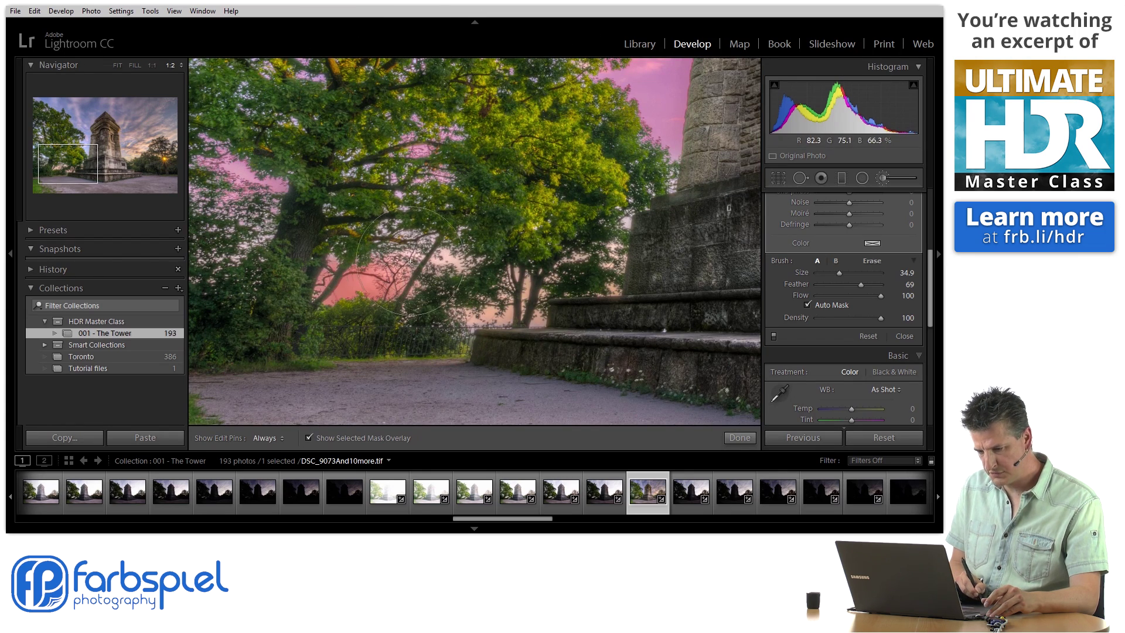
pyautogui.moveTo(451, 259)
pyautogui.mouseDown()
pyautogui.moveTo(506, 317)
pyautogui.moveTo(527, 306)
pyautogui.moveTo(522, 295)
pyautogui.moveTo(536, 301)
pyautogui.moveTo(608, 263)
pyautogui.mouseUp()
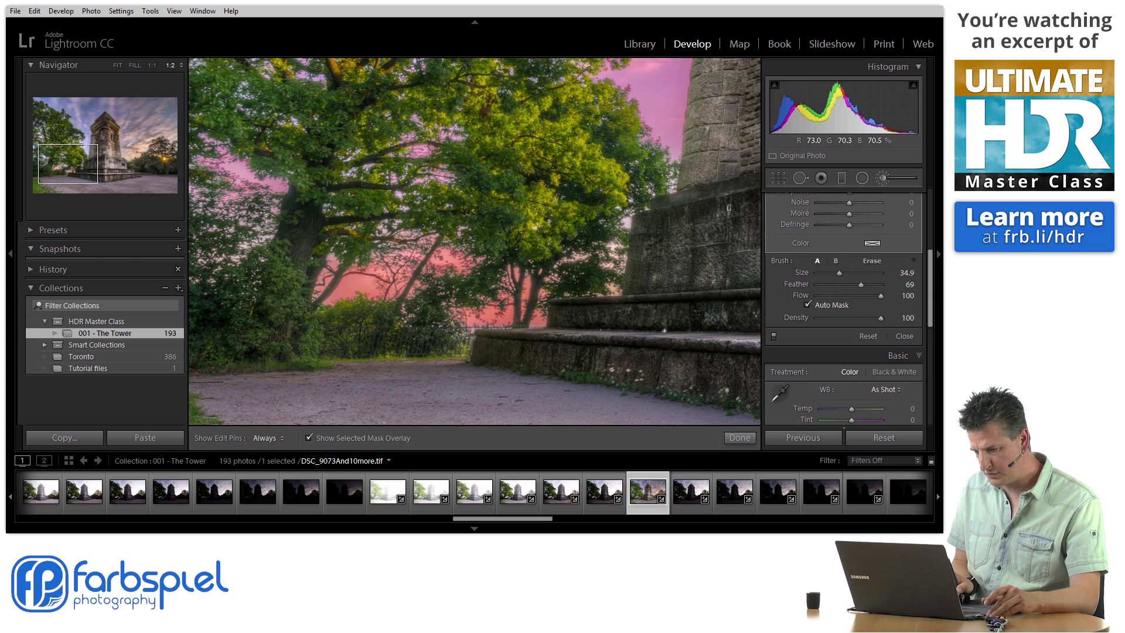
pyautogui.moveTo(630, 221); pyautogui.dragTo(636, 144)
pyautogui.moveTo(493, 181); pyautogui.dragTo(533, 321)
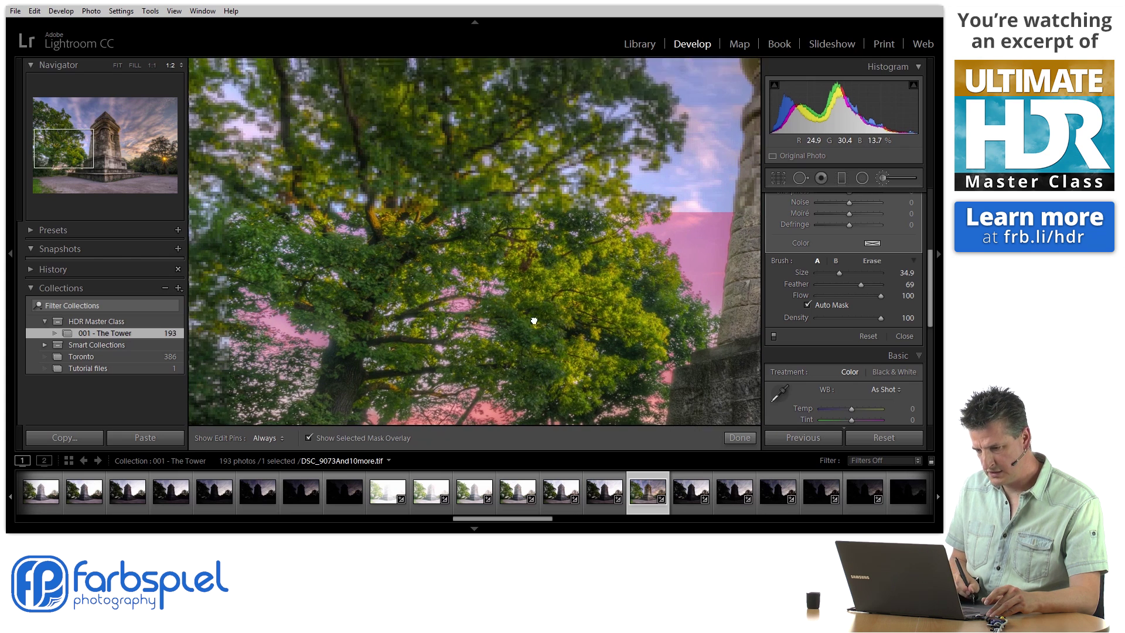
pyautogui.moveTo(499, 176); pyautogui.dragTo(523, 302)
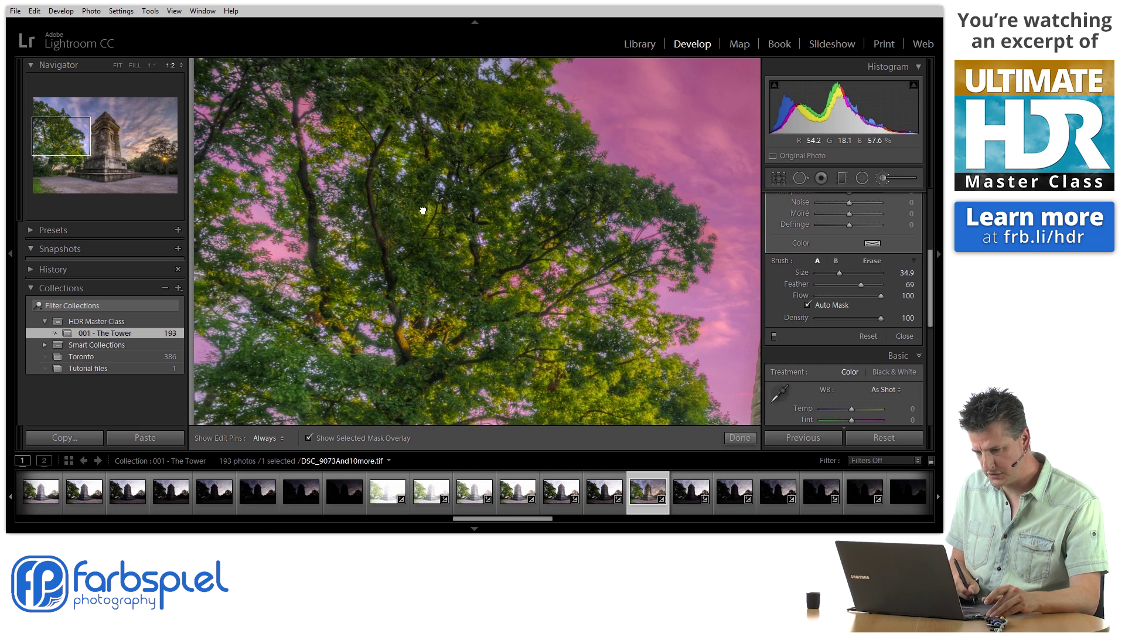
pyautogui.moveTo(477, 127); pyautogui.dragTo(452, 195)
pyautogui.press('h')
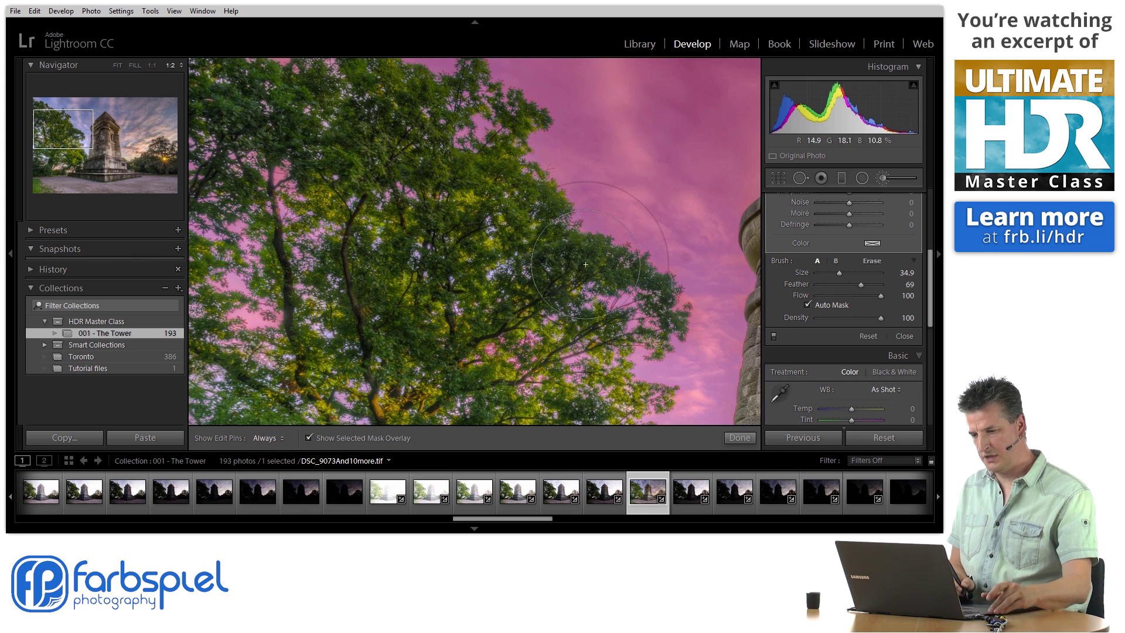
# - Brush the sky around the right tree near the sun and along the treeline beside the tower into the mask
pyautogui.click(112, 141)
pyautogui.click(155, 151)
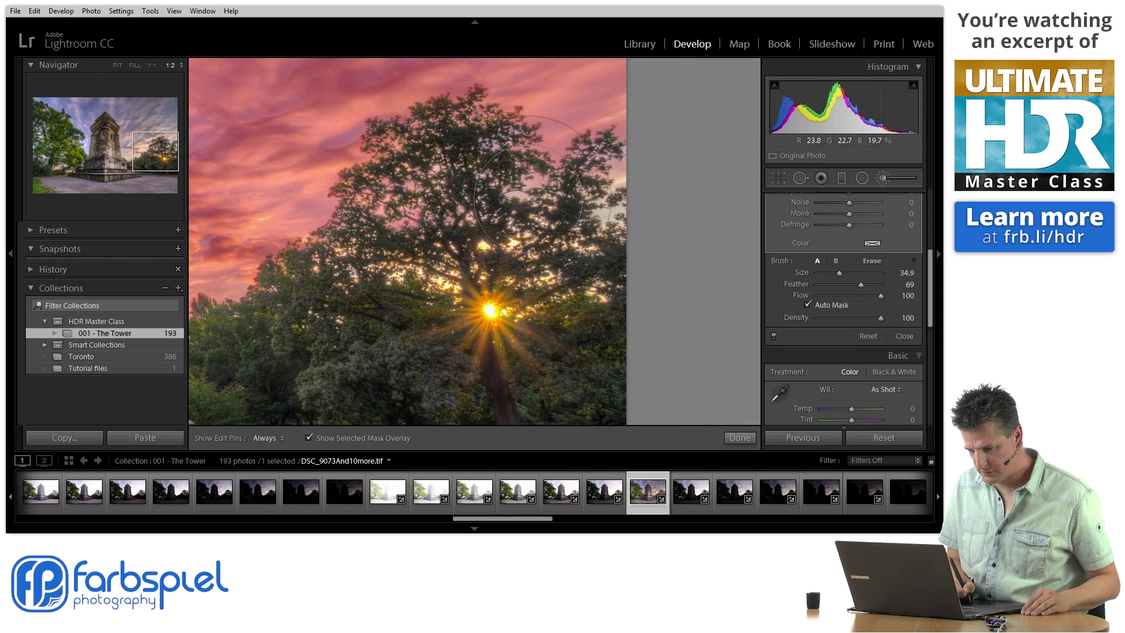
pyautogui.press('h')
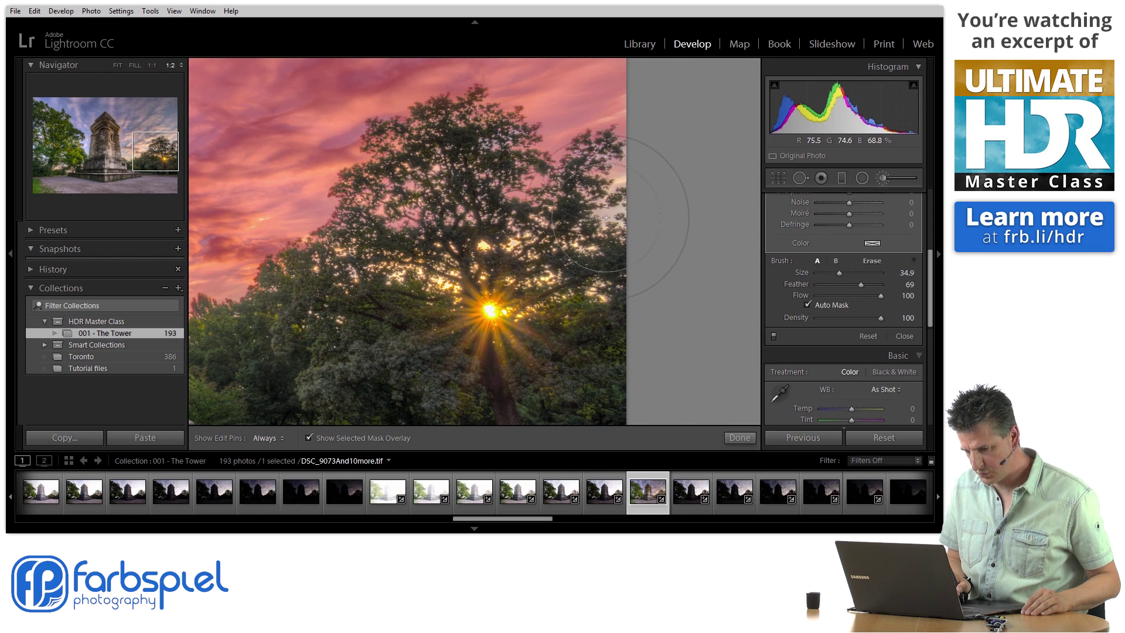
pyautogui.press('h')
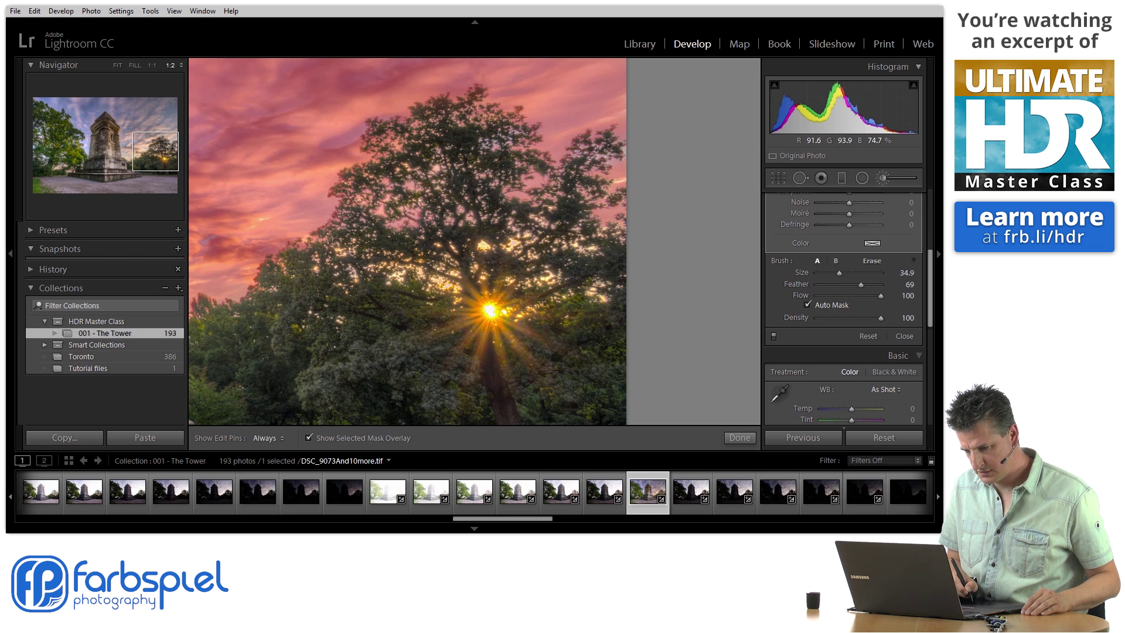
pyautogui.moveTo(470, 277); pyautogui.dragTo(626, 125)
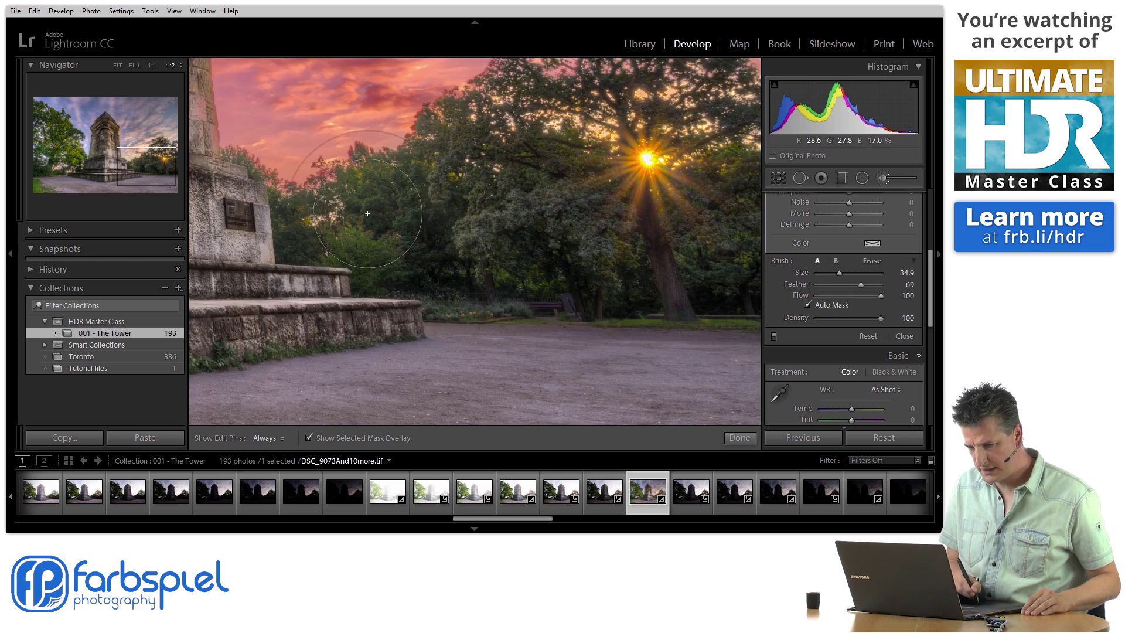
pyautogui.moveTo(315, 223); pyautogui.dragTo(332, 215)
pyautogui.moveTo(413, 211); pyautogui.dragTo(452, 295)
pyautogui.moveTo(485, 194); pyautogui.dragTo(534, 267)
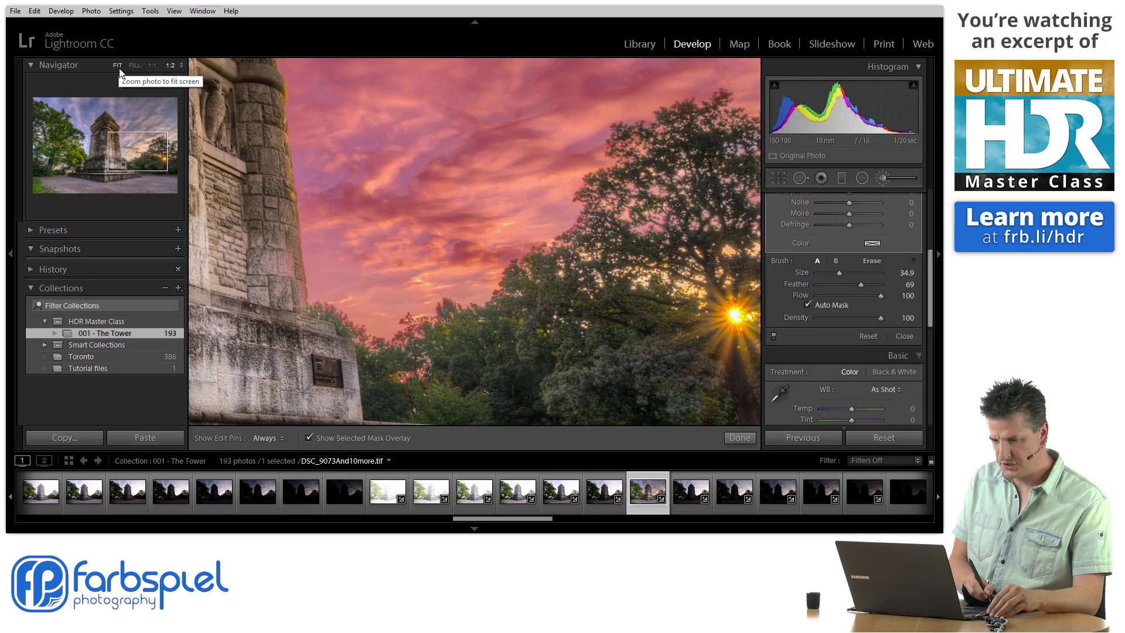